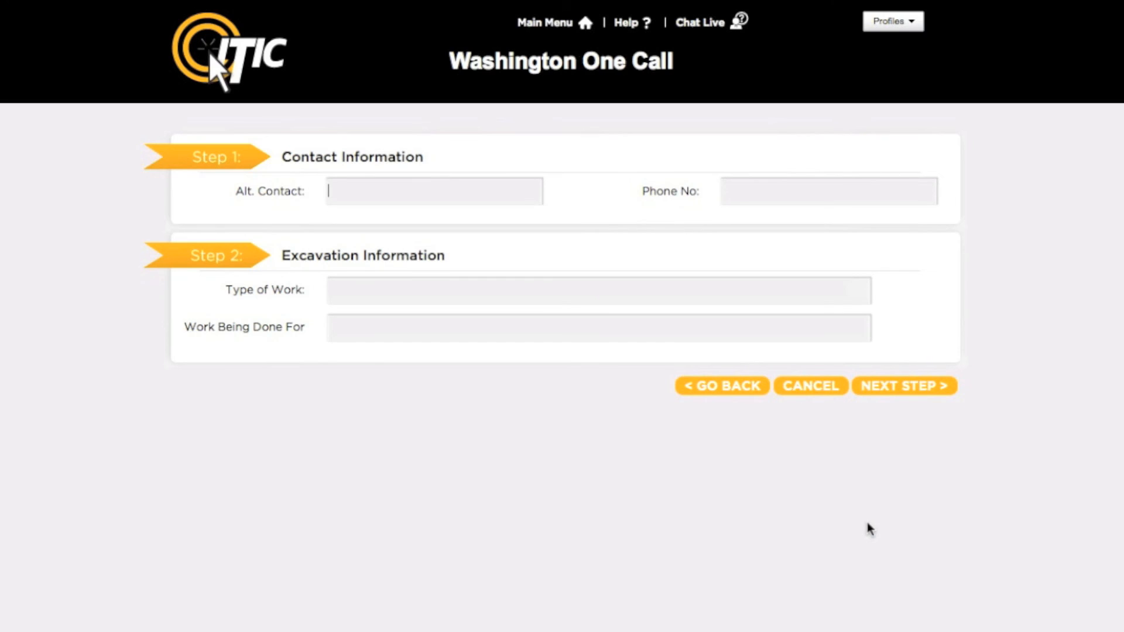
# Enter the alternate contact's full name and phone number in the contact information
pyautogui.press('Tab')
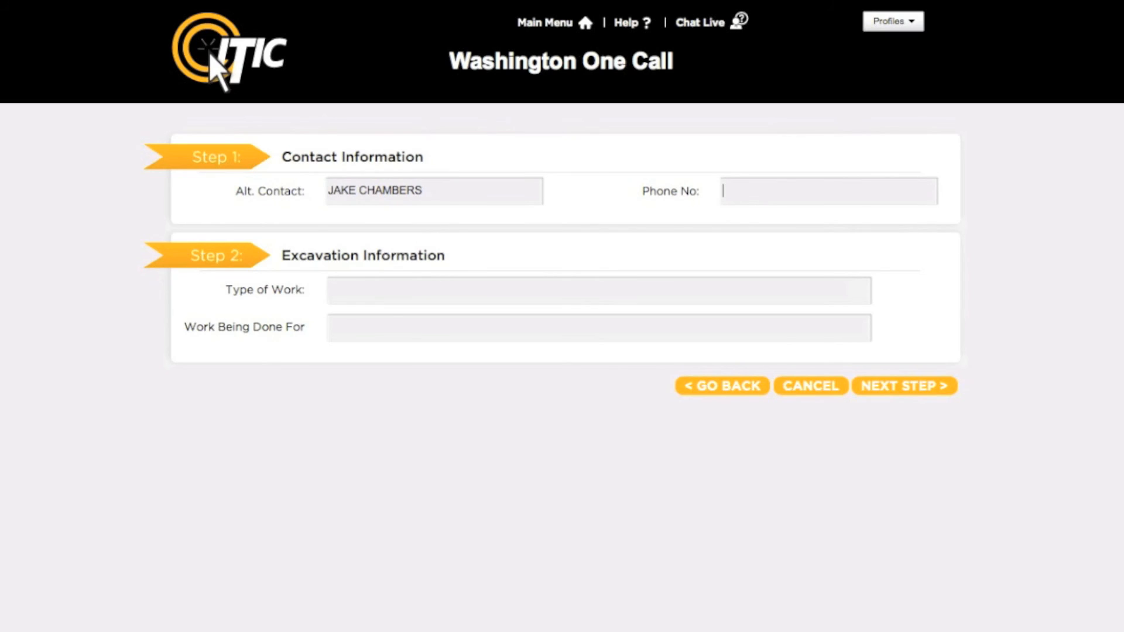
pyautogui.write('5555555566')
pyautogui.press('Tab')
# Set the type of work to INSTALL FENCE from the matching suggestions
pyautogui.write('install')
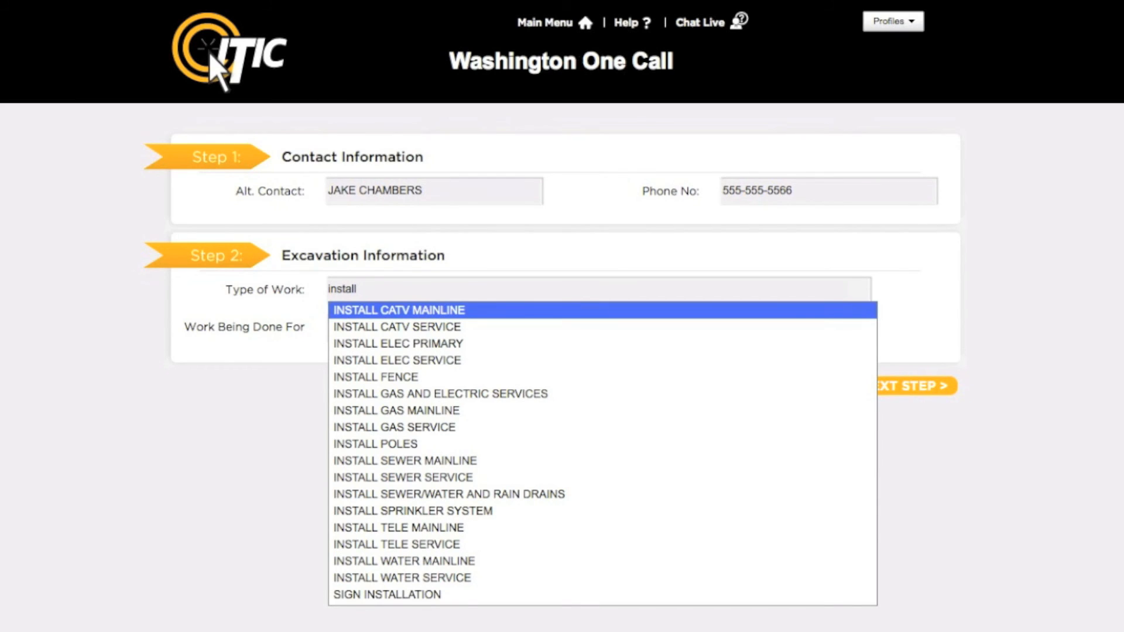
pyautogui.press('Down')
pyautogui.press('Down')
pyautogui.press('Down')
pyautogui.press('Down')
pyautogui.press('Return')
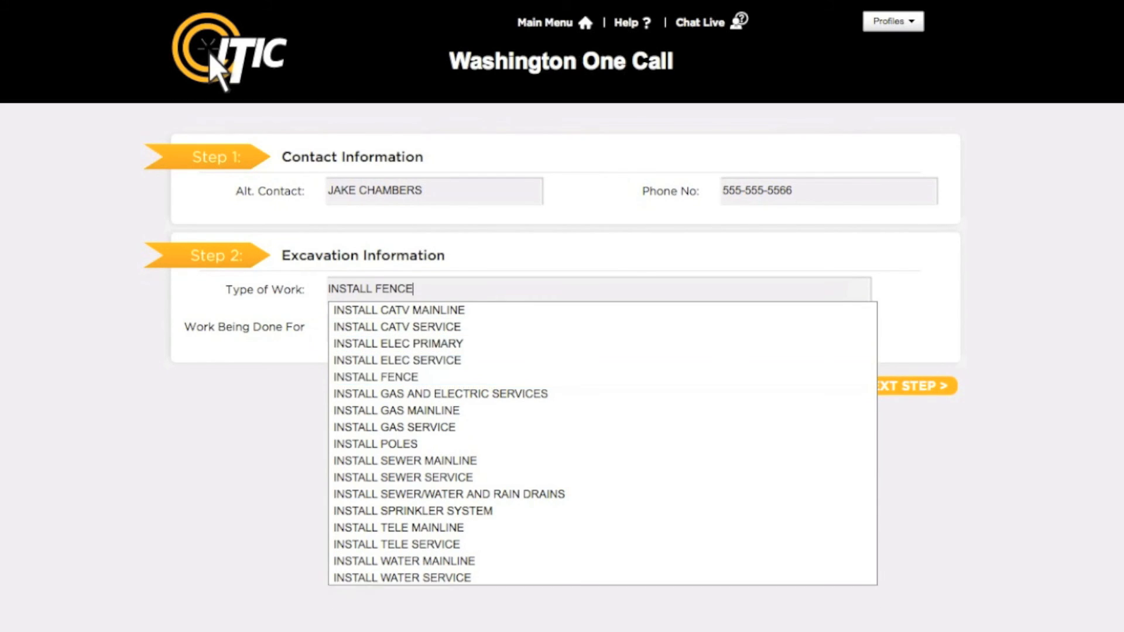
pyautogui.press('Tab')
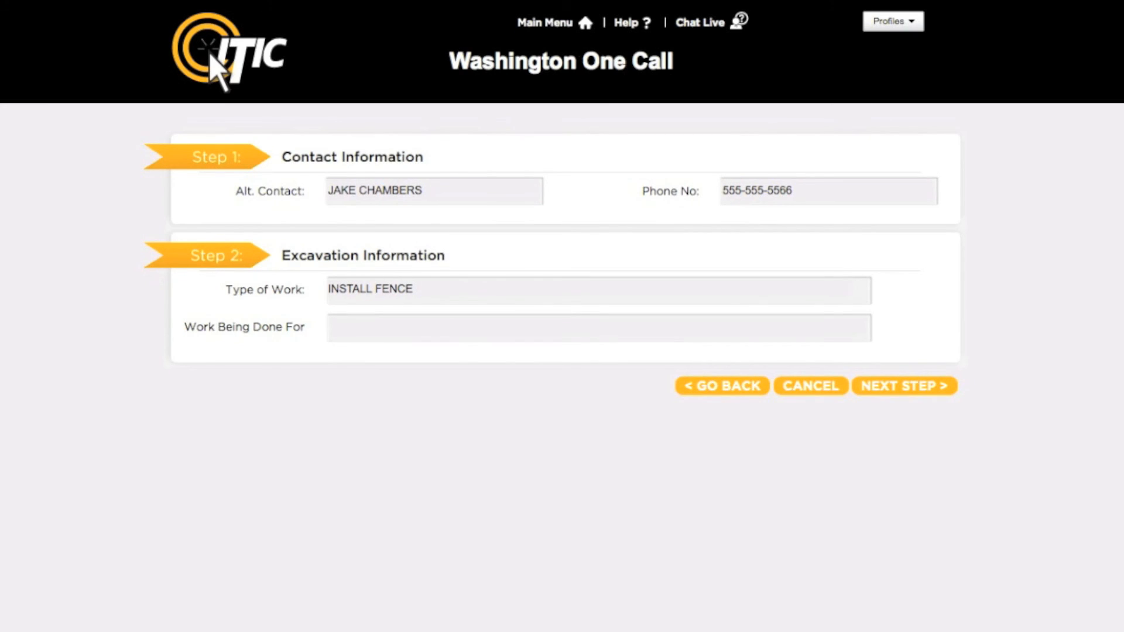
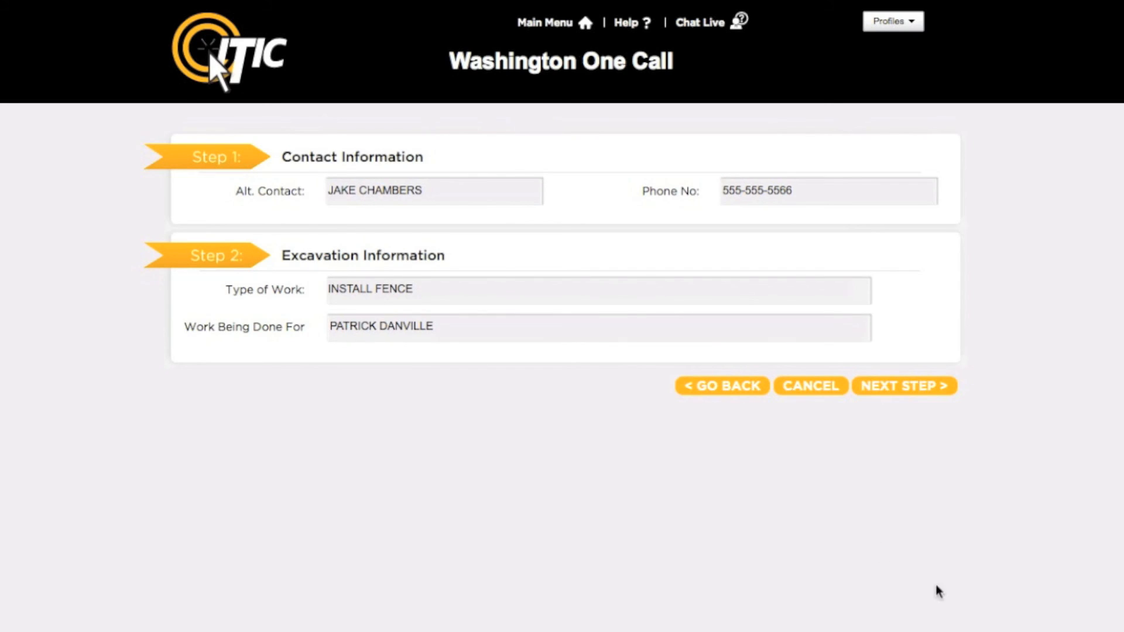
# Enter the customer's full name as the party the work is being done for and proceed to the location form
pyautogui.click(947, 391)
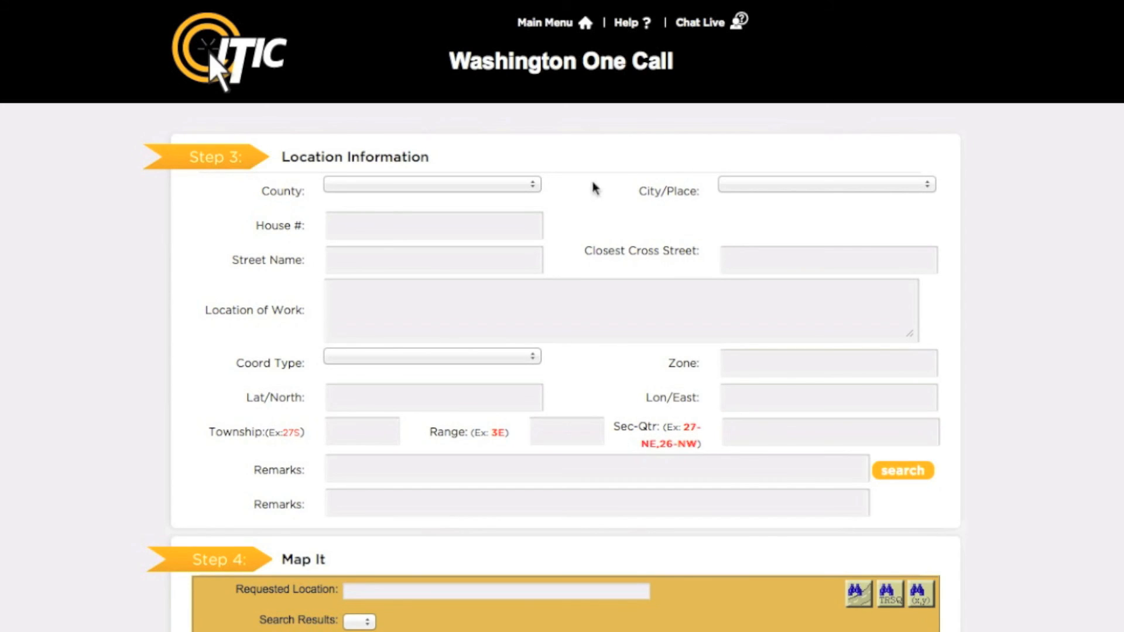
# Set the work site's county to KING and its city to SEATTLE
pyautogui.click(534, 186)
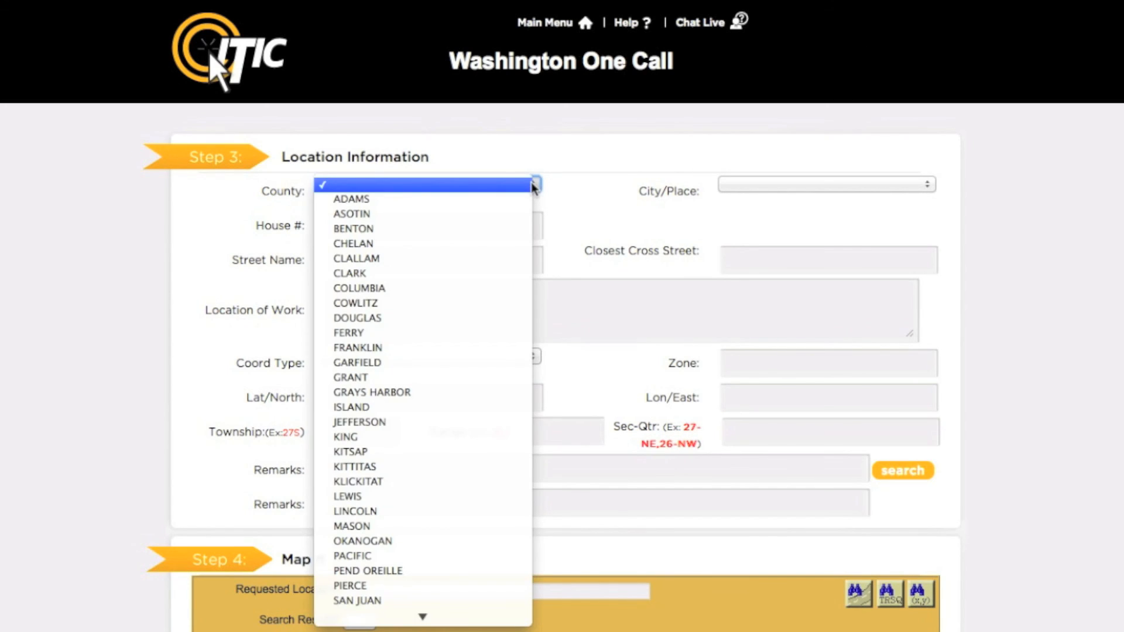
pyautogui.click(492, 437)
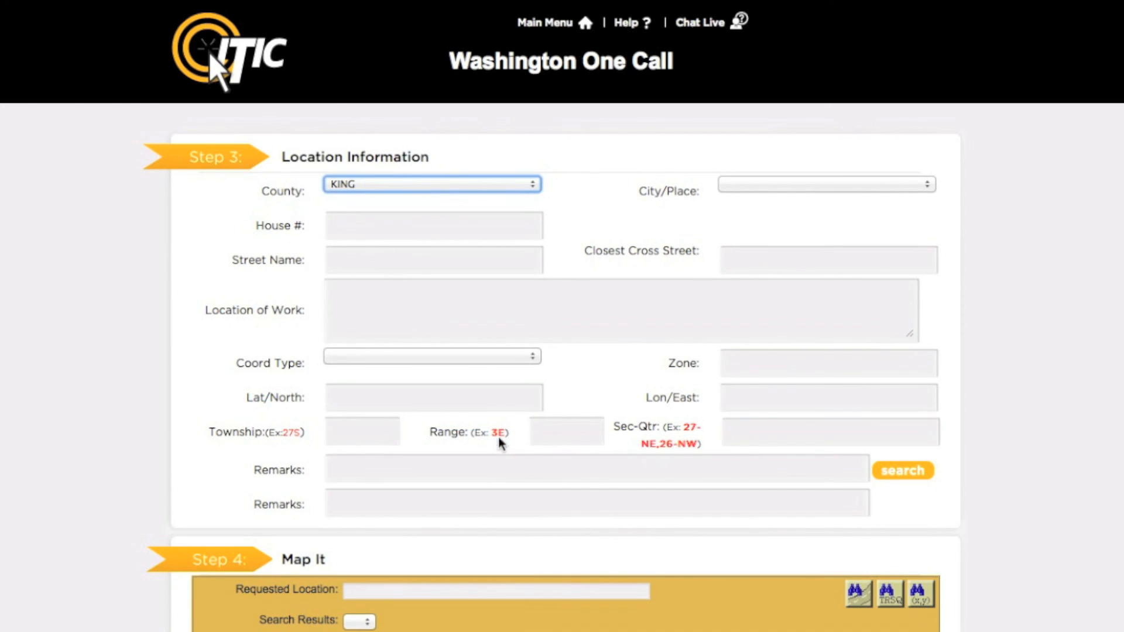
pyautogui.click(858, 185)
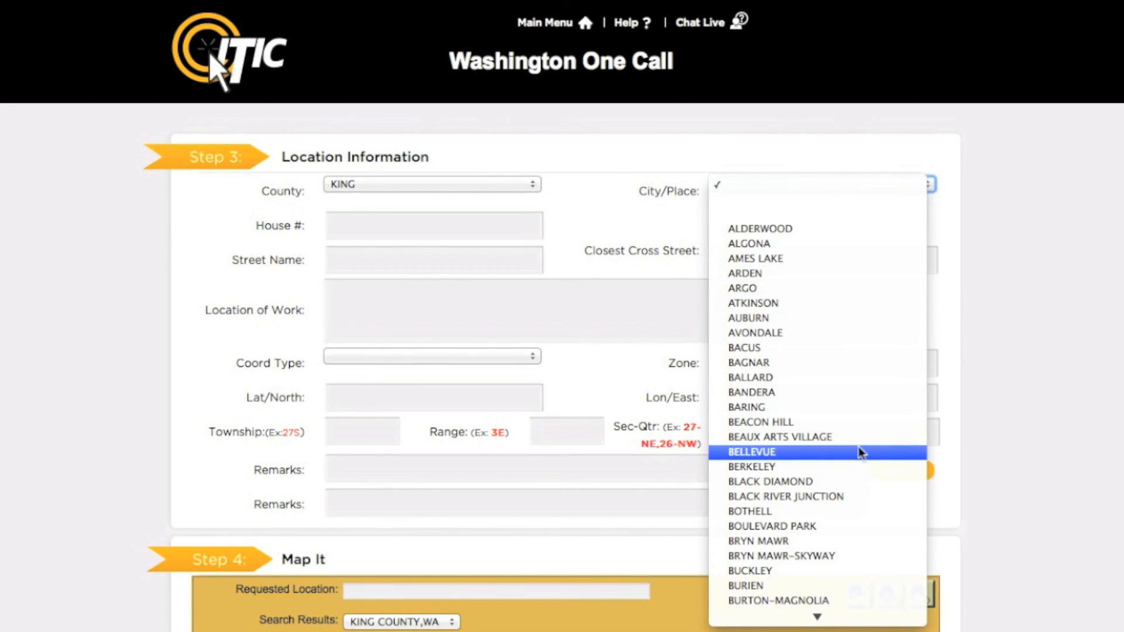
pyautogui.moveTo(852, 616)
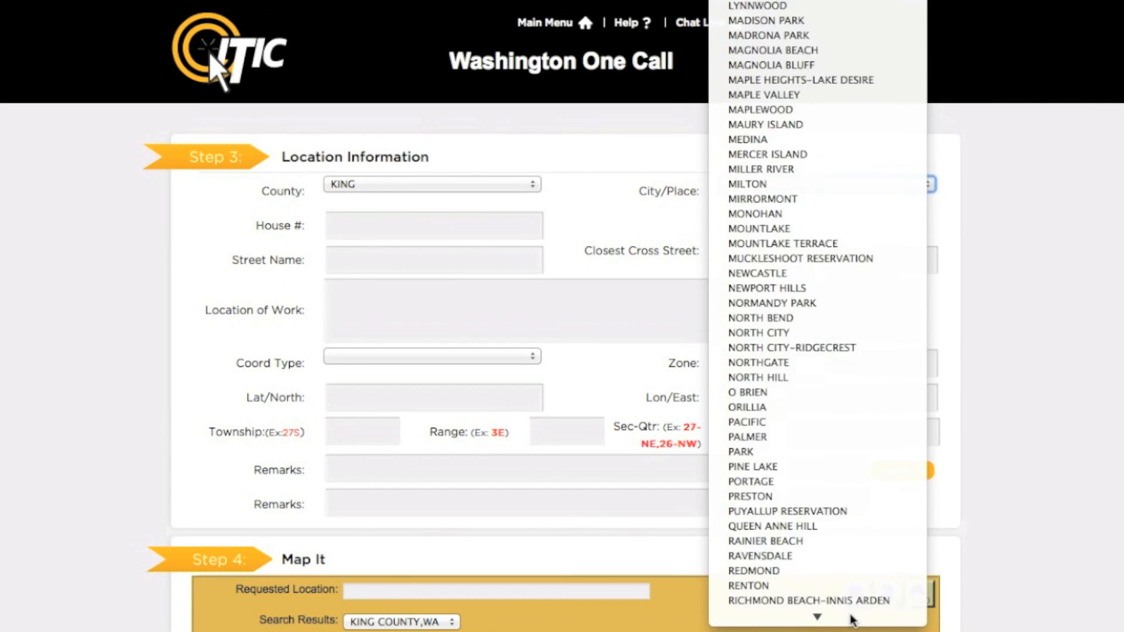
pyautogui.click(846, 541)
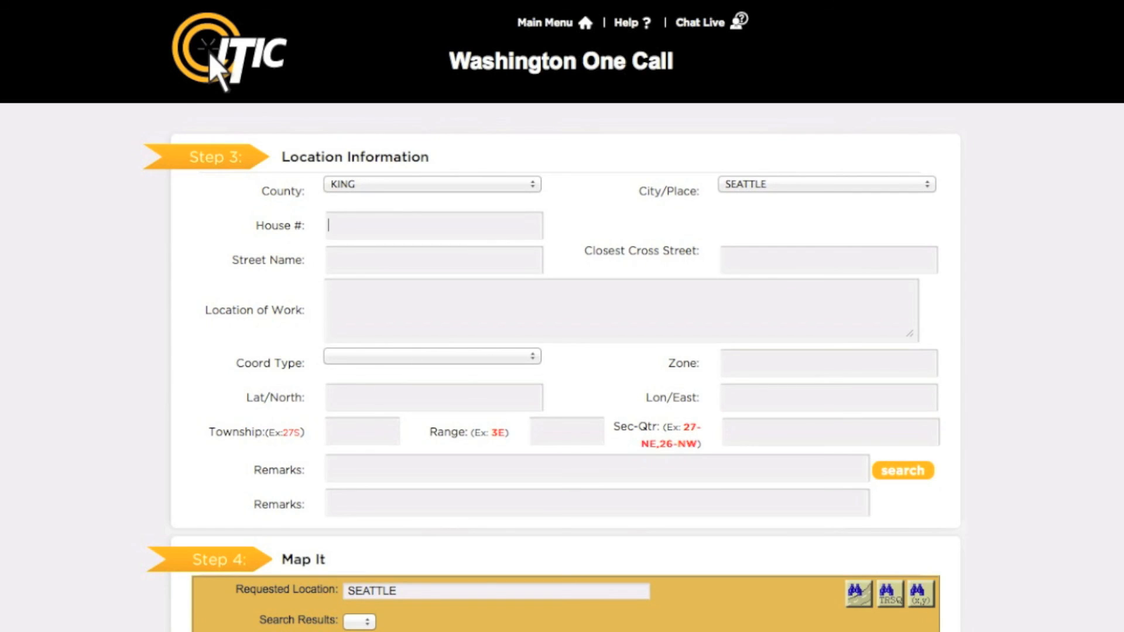
# Enter the work site's house number and choose its street name from the matching suggestions
pyautogui.press('Tab')
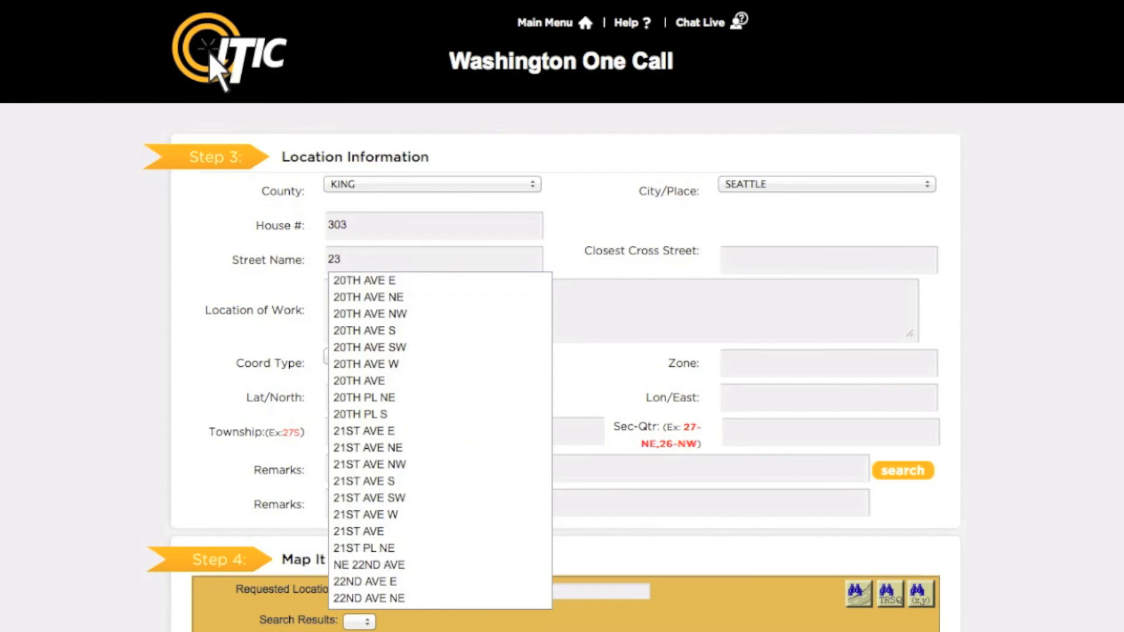
pyautogui.press('Return')
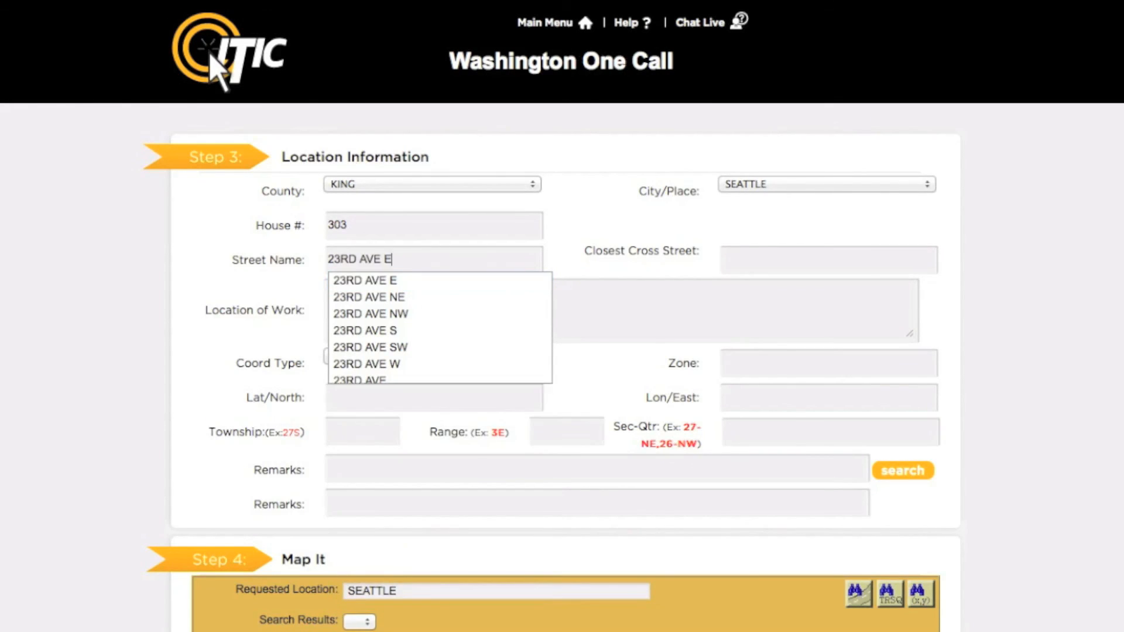
pyautogui.press('Tab')
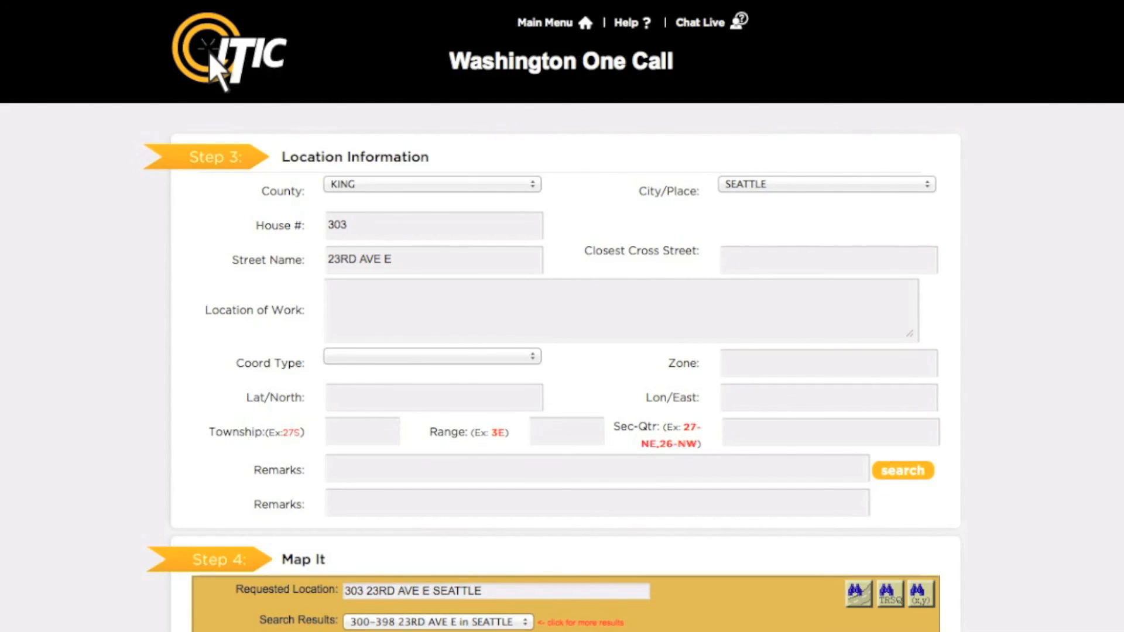
# Set the closest cross street to E THOMAS ST
pyautogui.write('t')
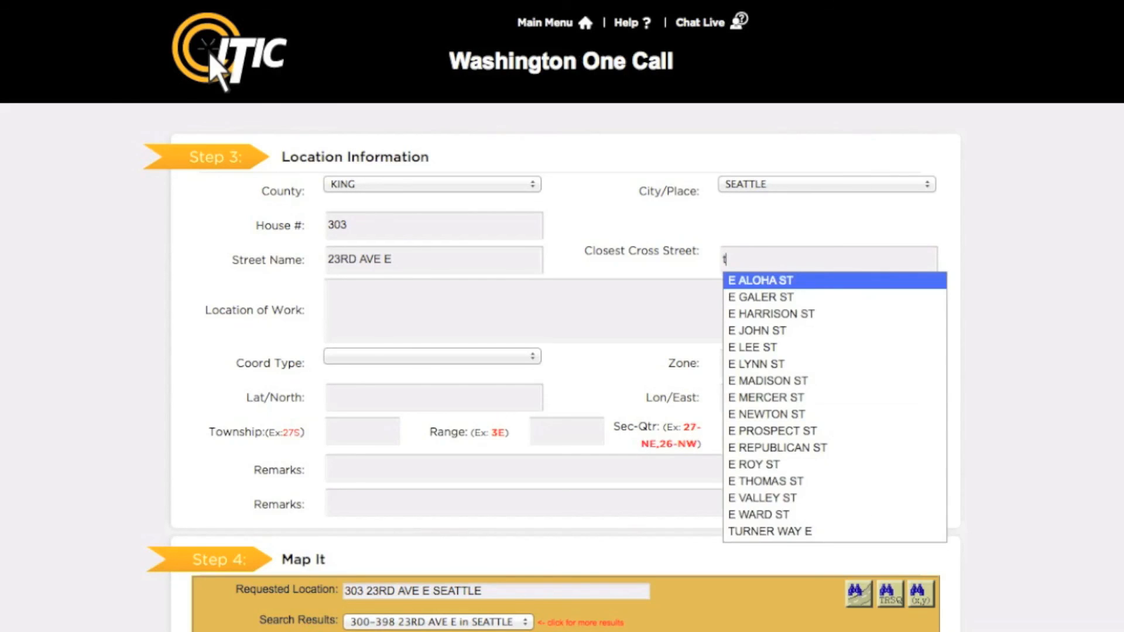
pyautogui.write('hom')
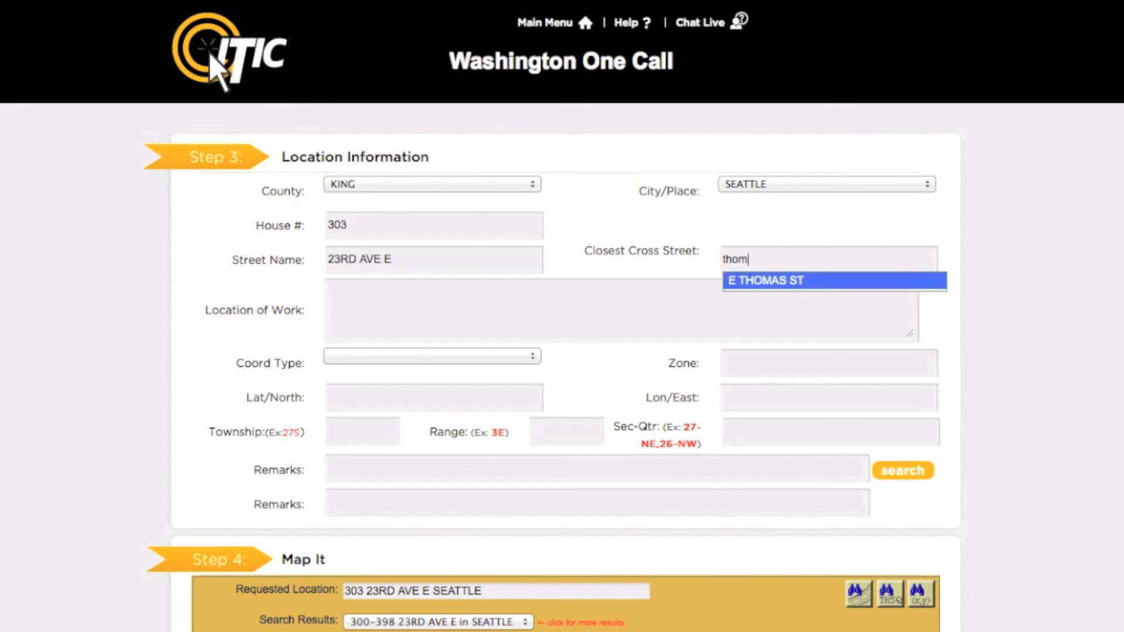
pyautogui.press('Return')
pyautogui.press('Tab')
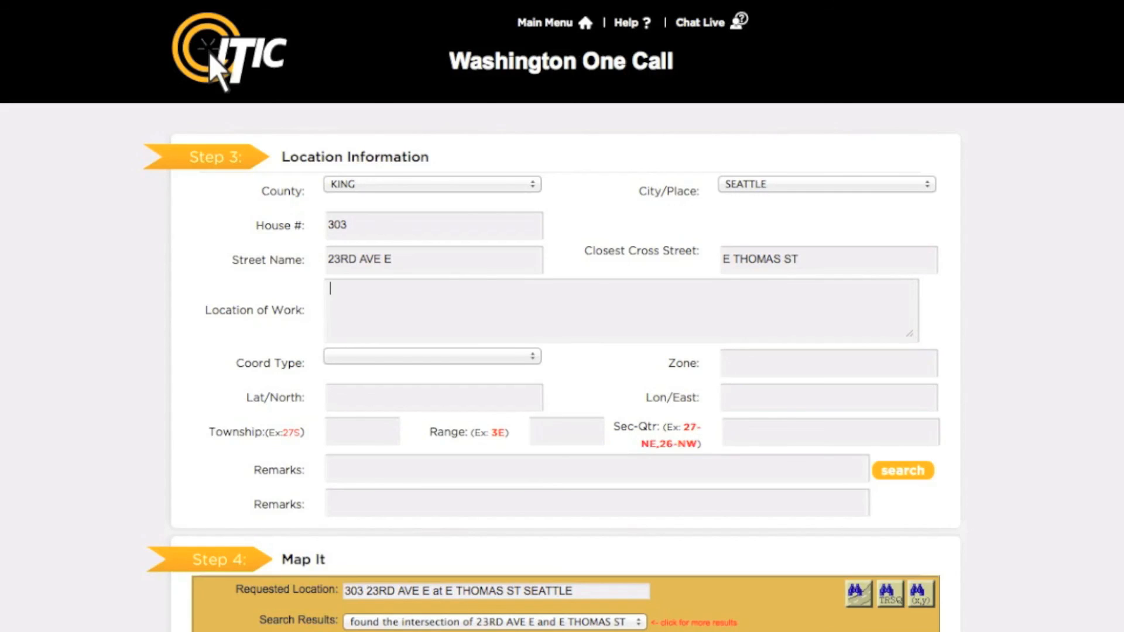
# Describe the location of work as "mark from front corners of house to rear lot line for width of lot"
pyautogui.write('mark from front corners of house to r')
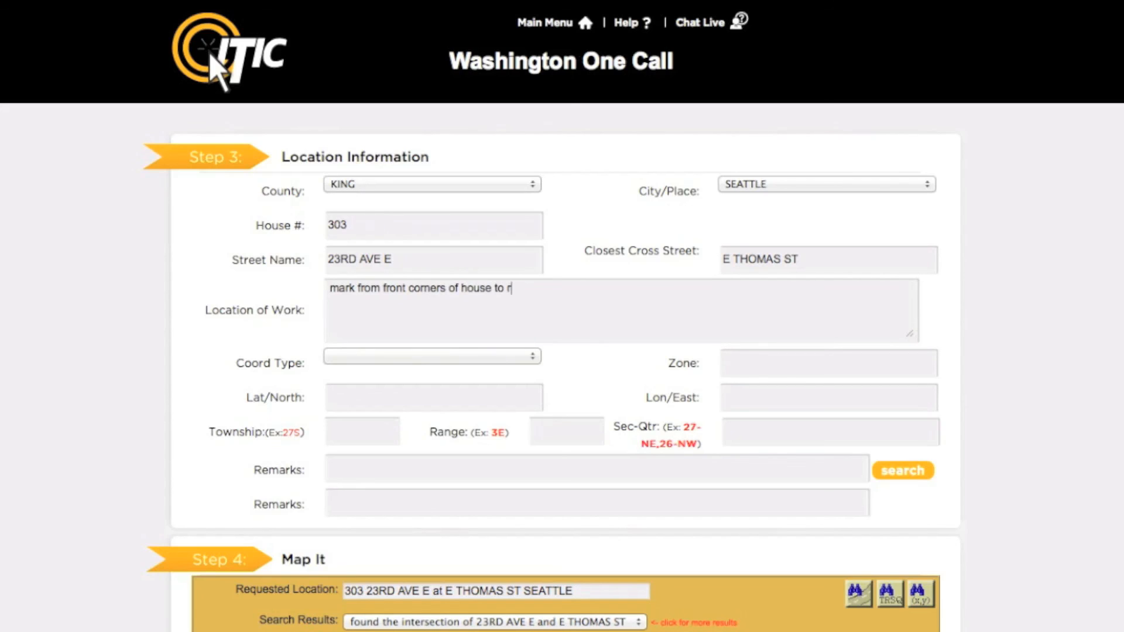
pyautogui.write('ear lot line for width of')
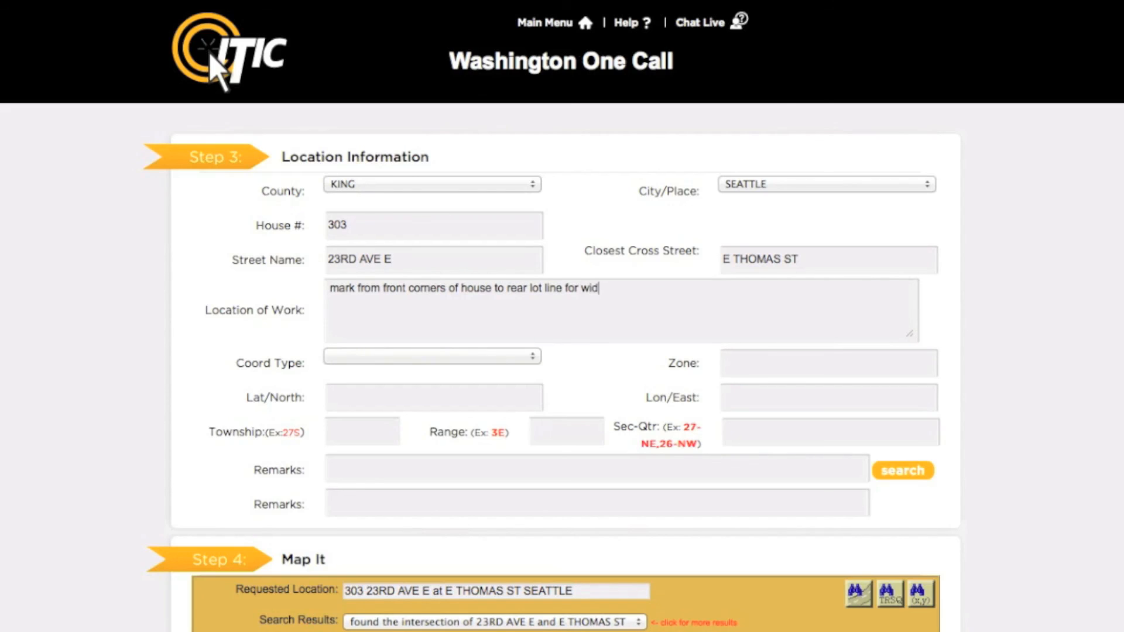
pyautogui.write(' lot')
# Use Identify on the map to highlight the street segment beside the site and the parcel holding the marker
pyautogui.scroll(-10, 1038, 491)
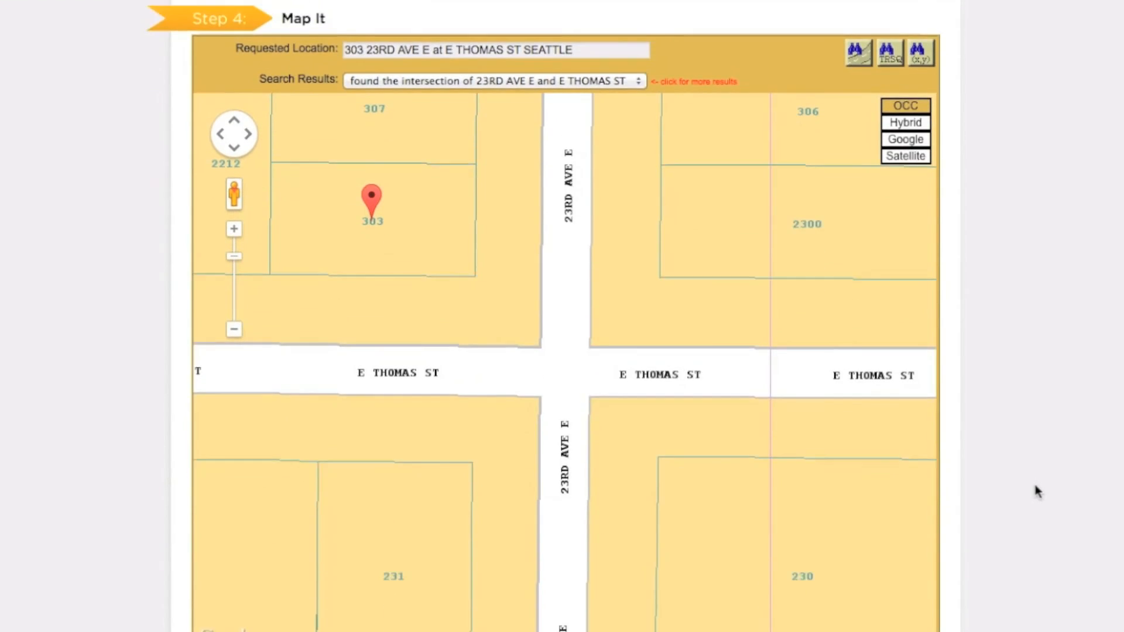
pyautogui.scroll(-3, 1037, 492)
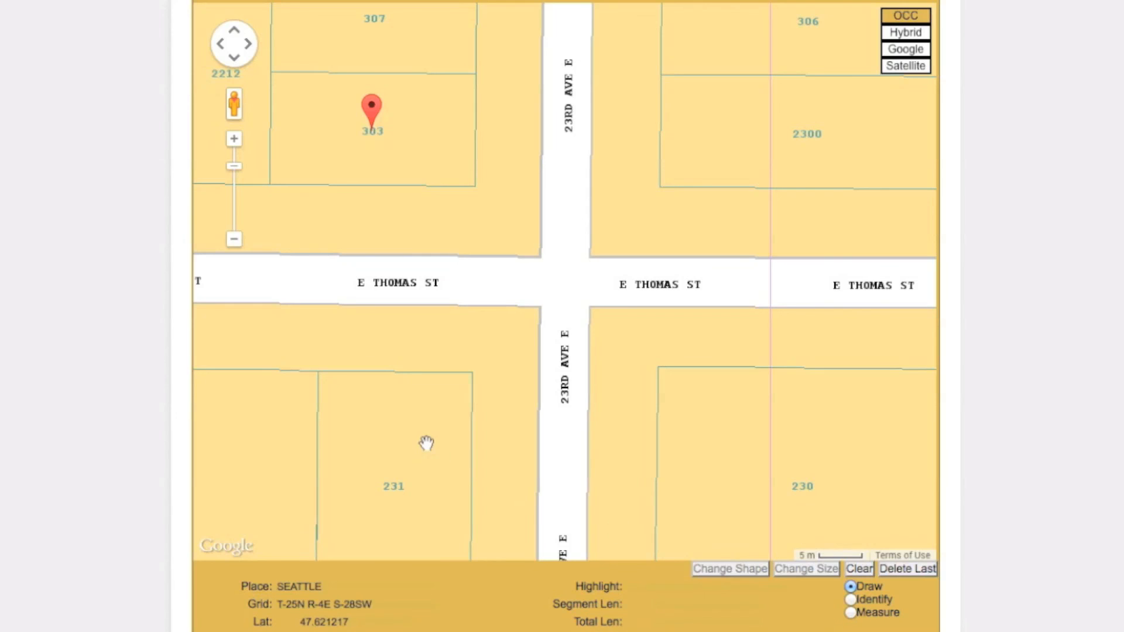
pyautogui.click(234, 240)
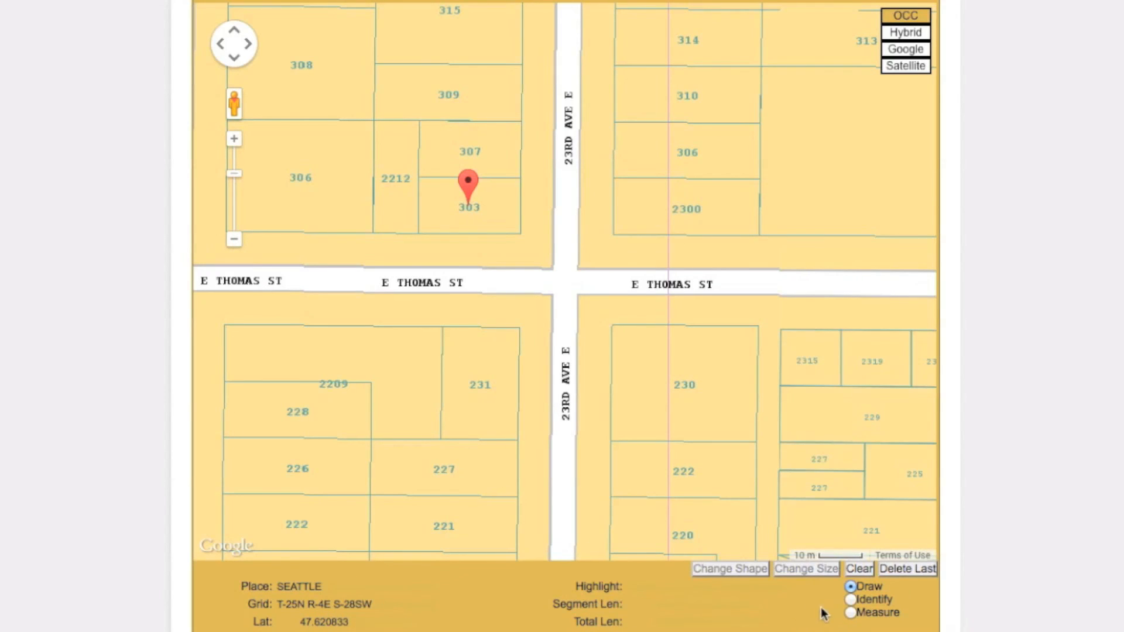
pyautogui.click(854, 602)
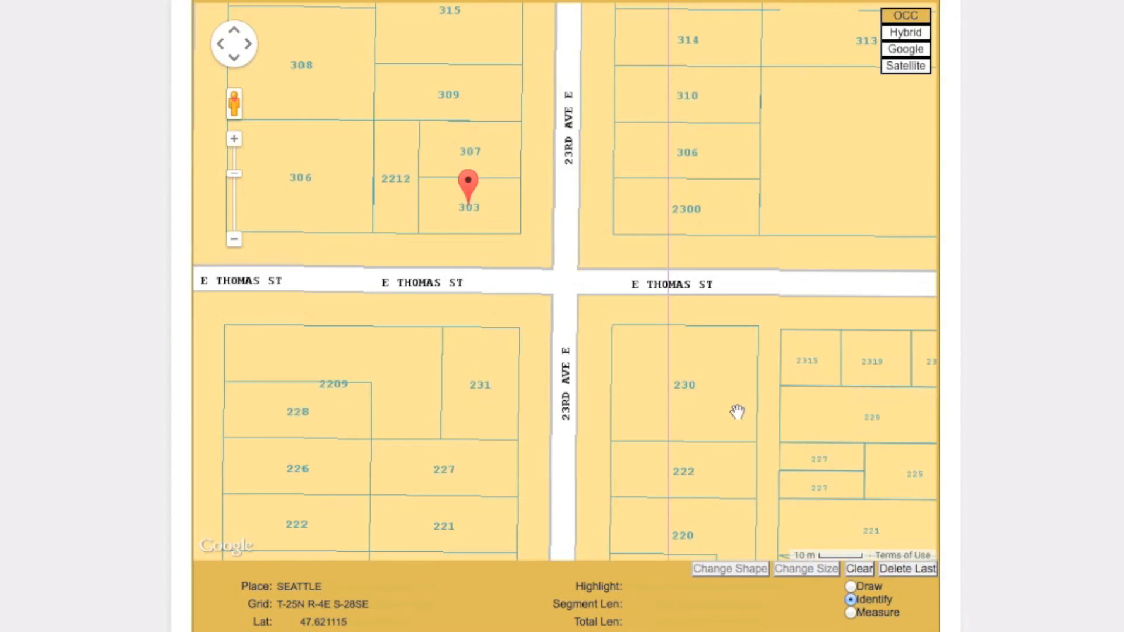
pyautogui.click(568, 244)
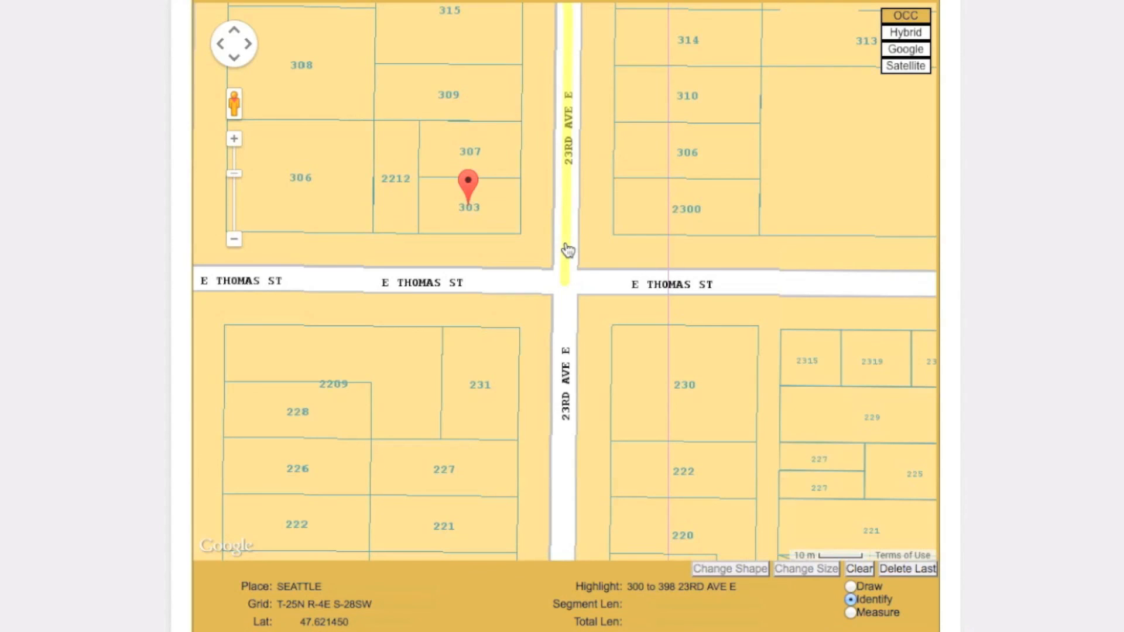
pyautogui.click(521, 228)
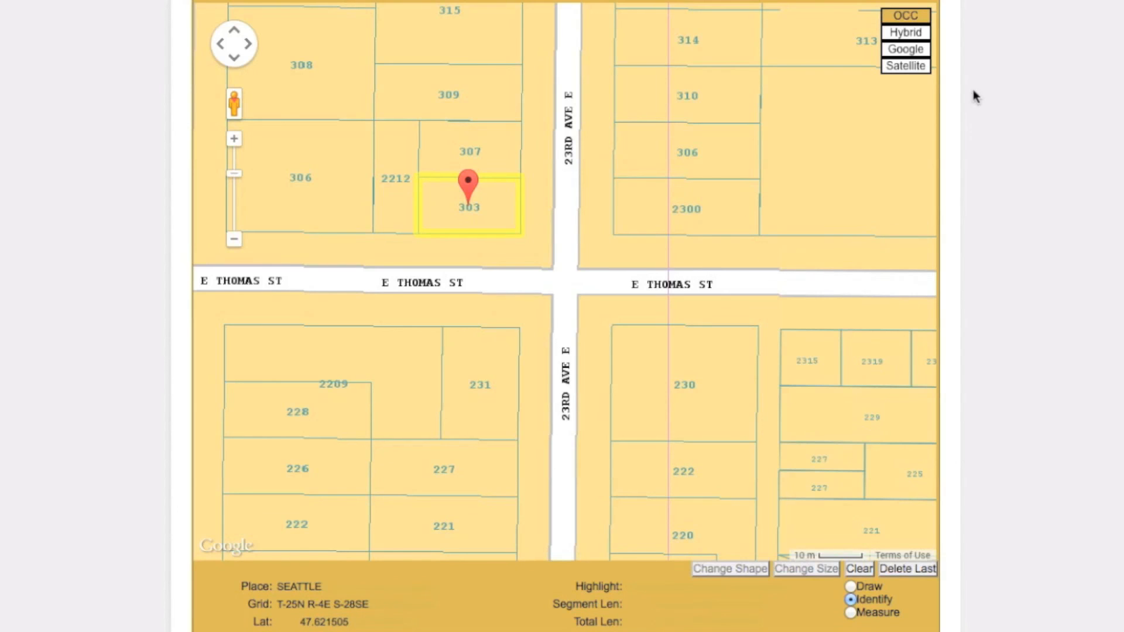
# View the site in the Satellite, Google and Hybrid maps, including the wider neighbourhood, and return to the OCC map
pyautogui.click(924, 68)
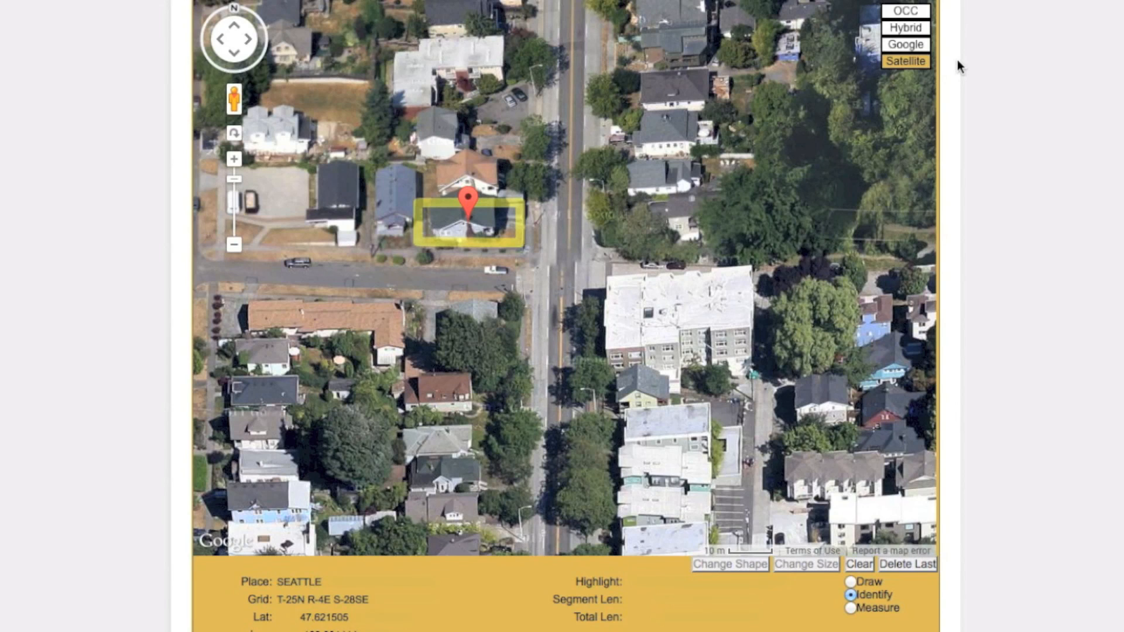
pyautogui.click(923, 47)
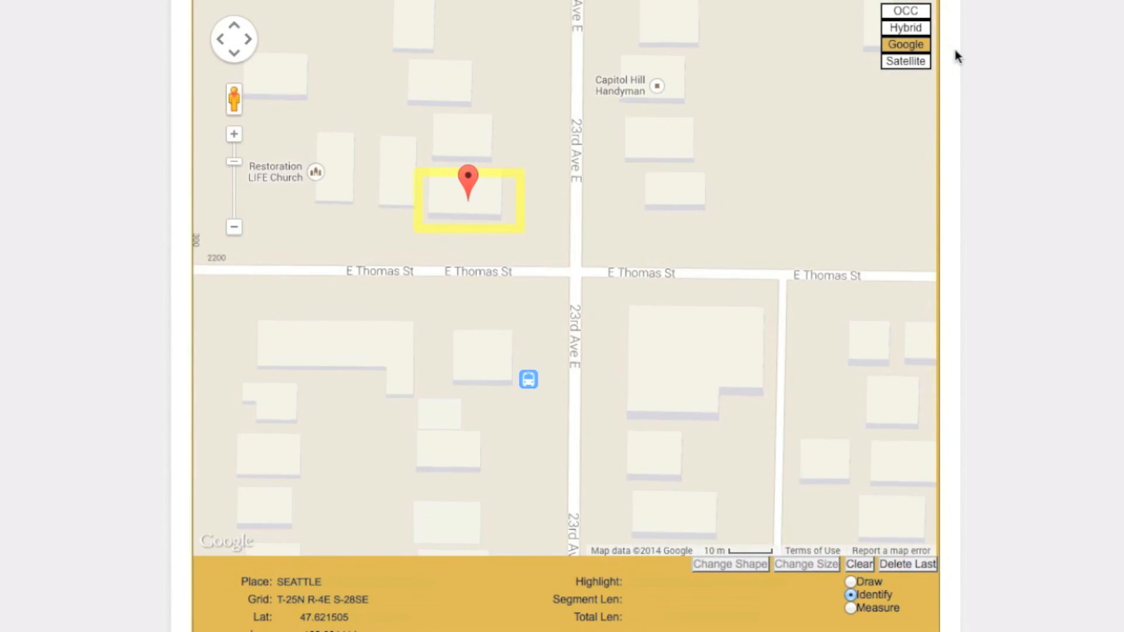
pyautogui.click(926, 28)
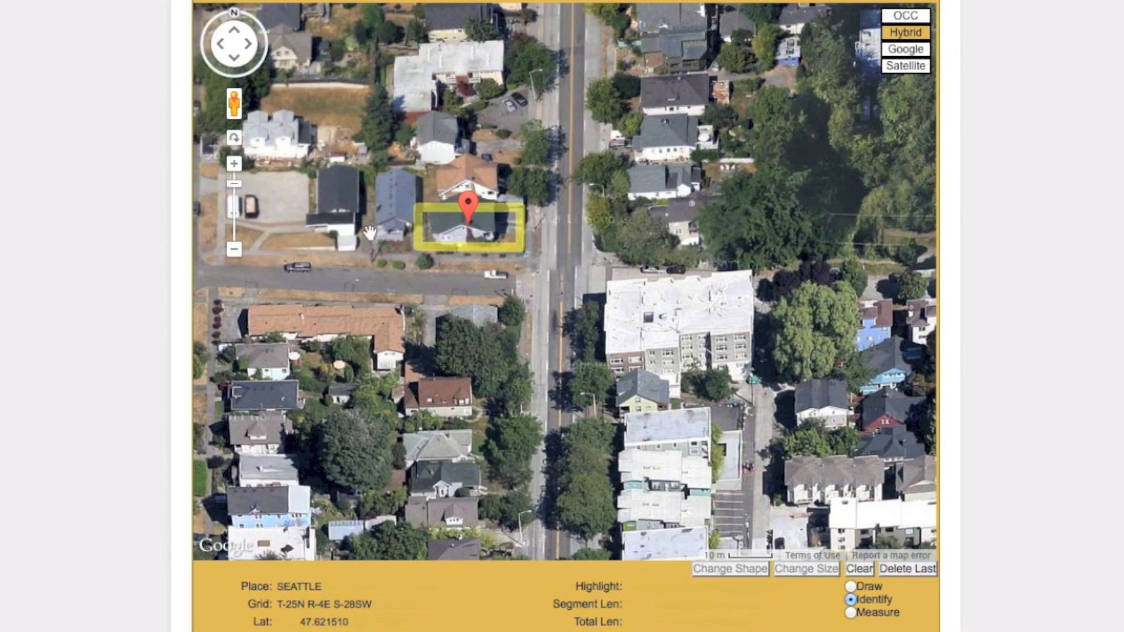
pyautogui.click(234, 250)
pyautogui.click(235, 250)
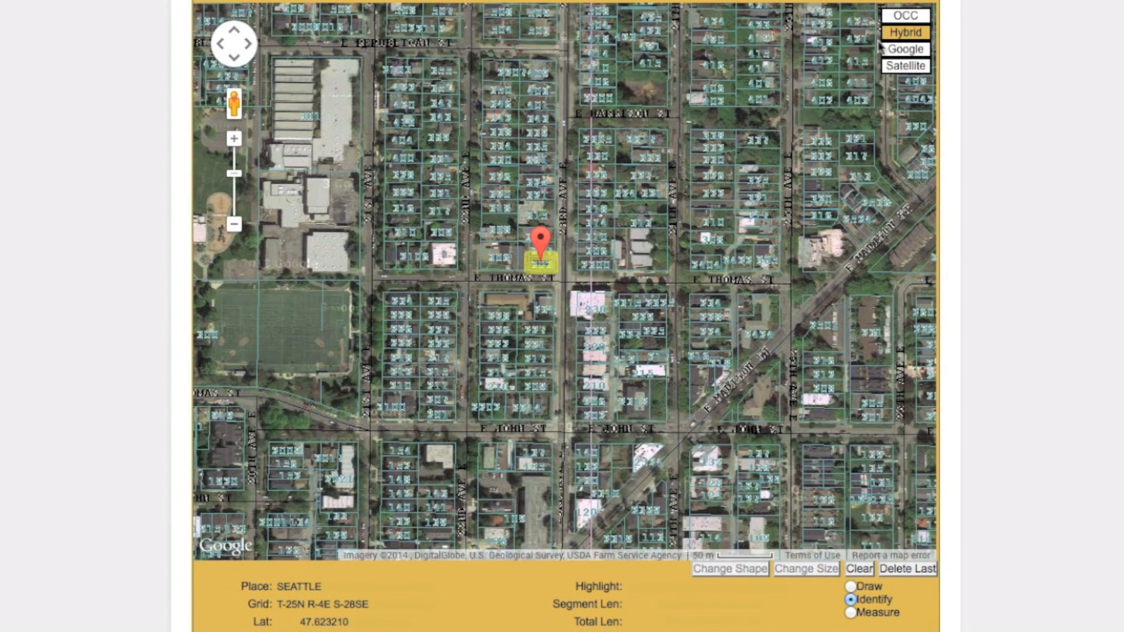
pyautogui.click(906, 16)
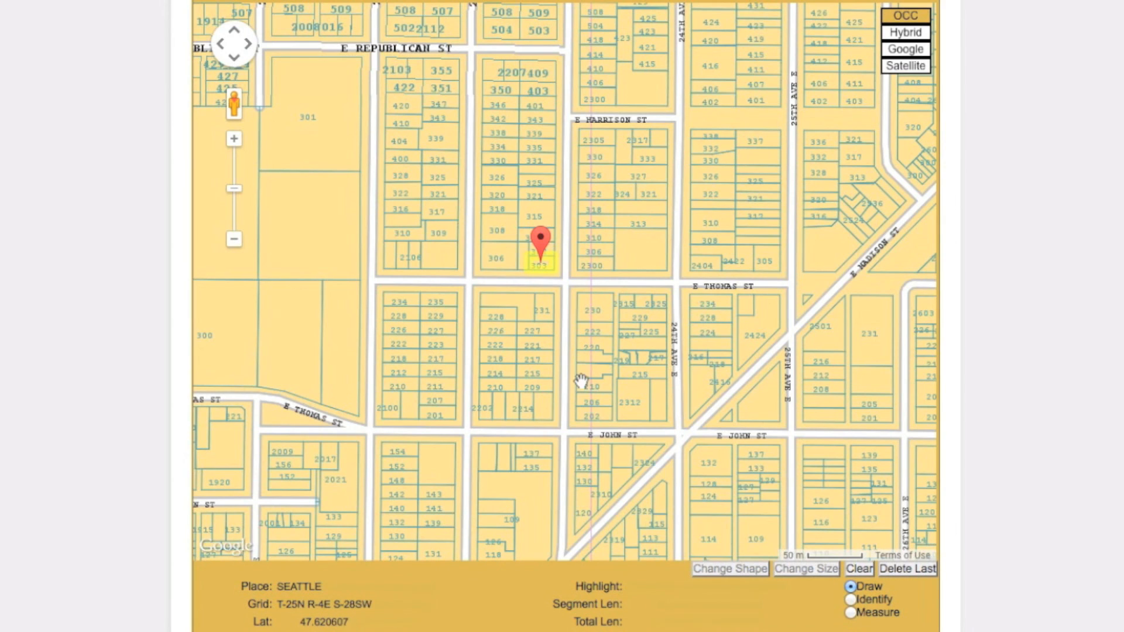
# Draw a closed four-sided dig area around the highlighted parcel and the adjacent intersection, with a perimeter of about 515 ft
pyautogui.click(573, 290)
pyautogui.click(523, 288)
pyautogui.click(525, 248)
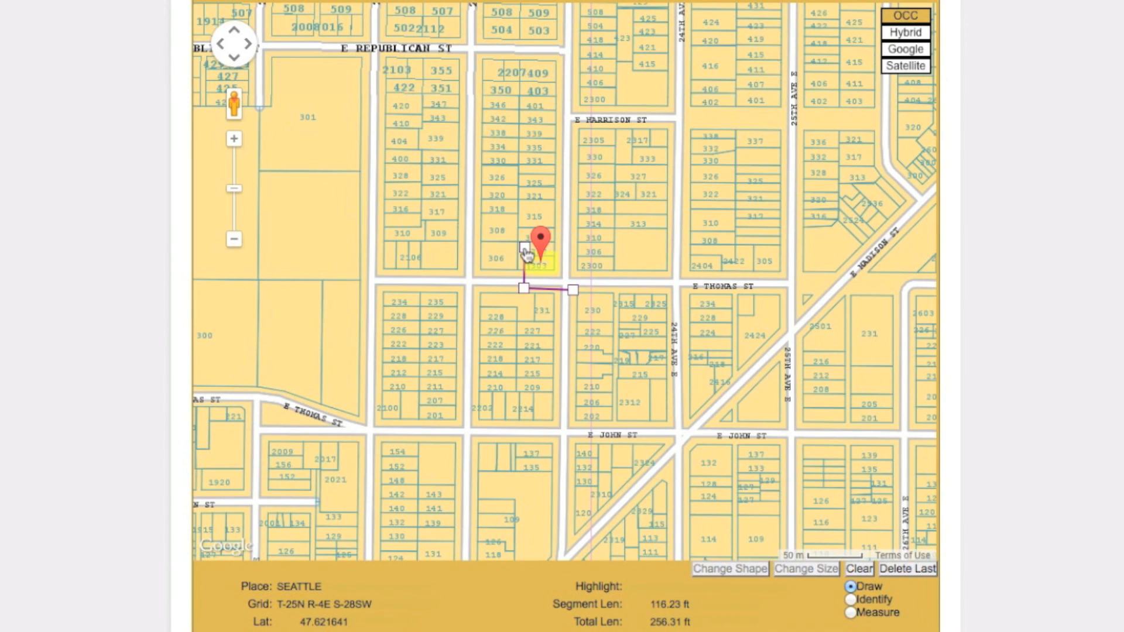
pyautogui.click(574, 247)
pyautogui.click(573, 288)
# Tighten the dig area by moving its four corners inward around the parcel and intersection, to a perimeter of about 440 ft
pyautogui.click(234, 138)
pyautogui.click(235, 139)
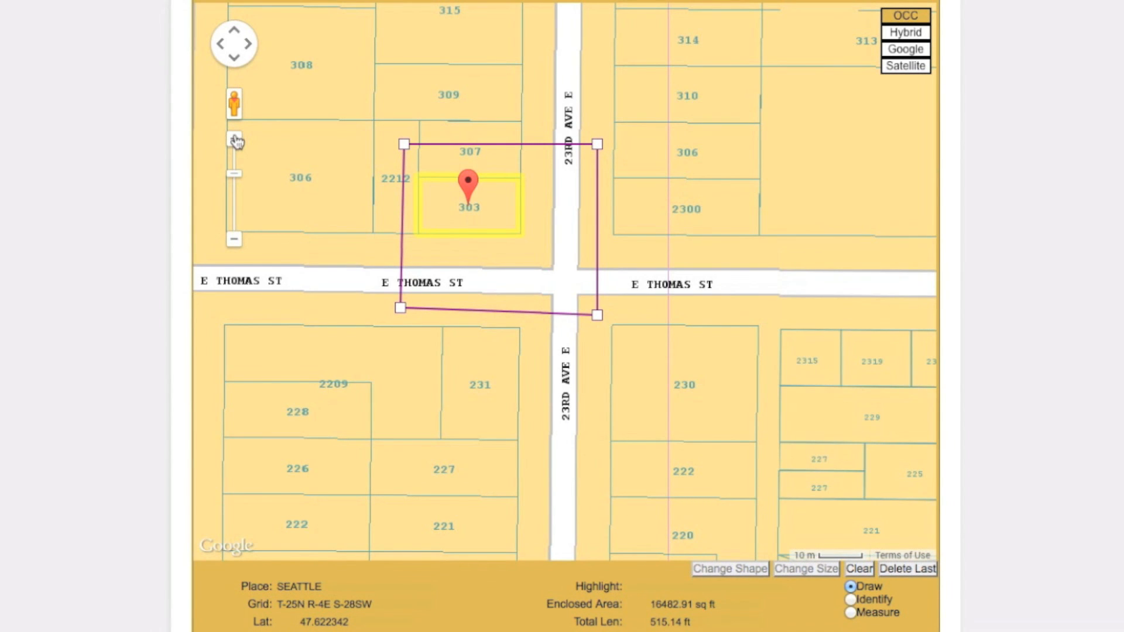
pyautogui.moveTo(404, 144); pyautogui.dragTo(411, 168)
pyautogui.moveTo(400, 308); pyautogui.dragTo(408, 300)
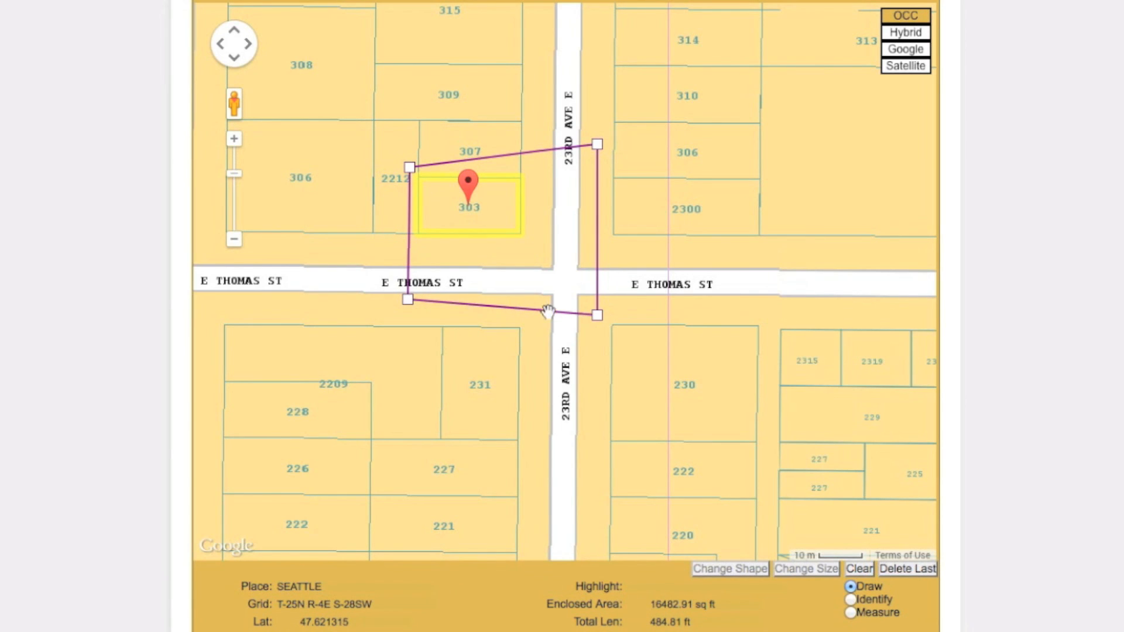
pyautogui.moveTo(597, 315); pyautogui.dragTo(584, 303)
pyautogui.moveTo(597, 144); pyautogui.dragTo(586, 168)
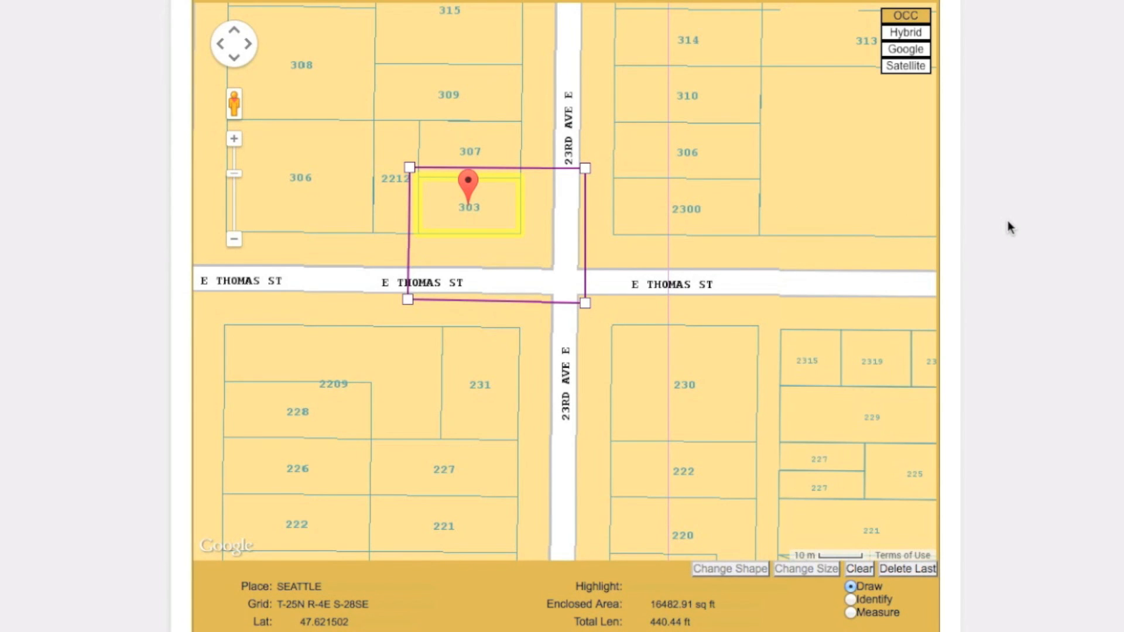
pyautogui.scroll(-5, 1009, 227)
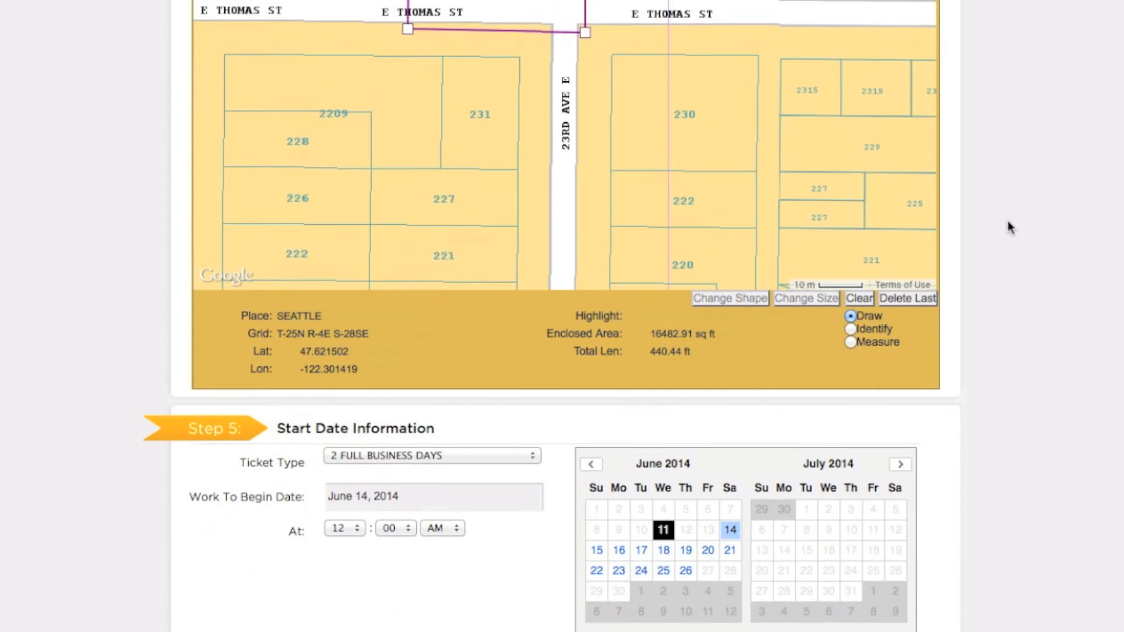
# Set the work to begin on June 16, 2014 at 08:30 AM in the start date information
pyautogui.scroll(-2, 1009, 227)
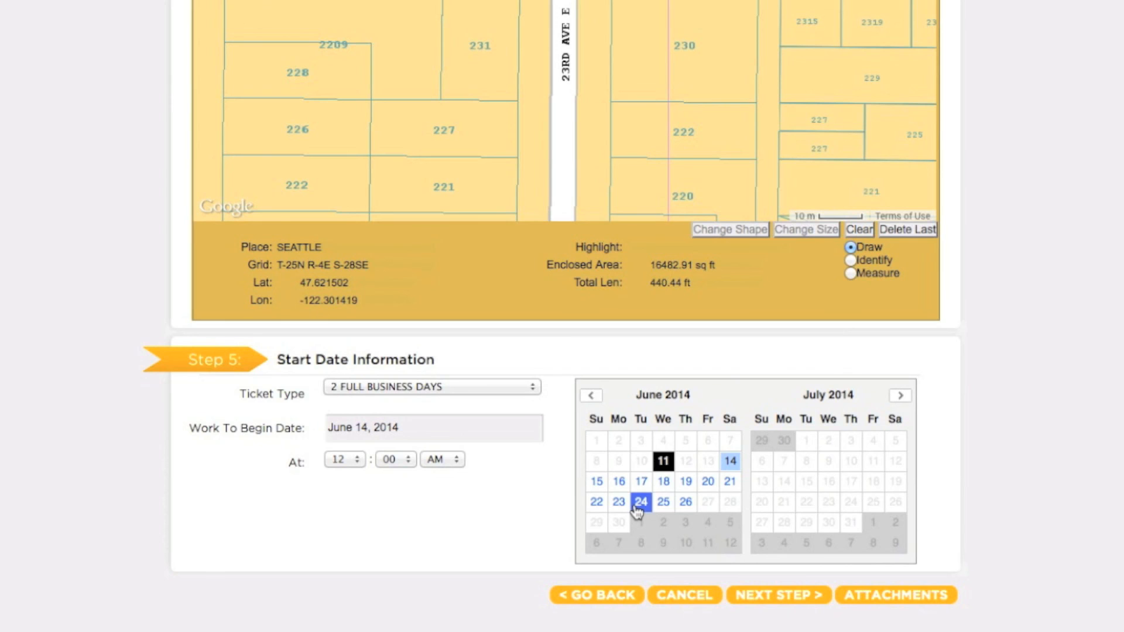
pyautogui.click(619, 482)
pyautogui.click(350, 459)
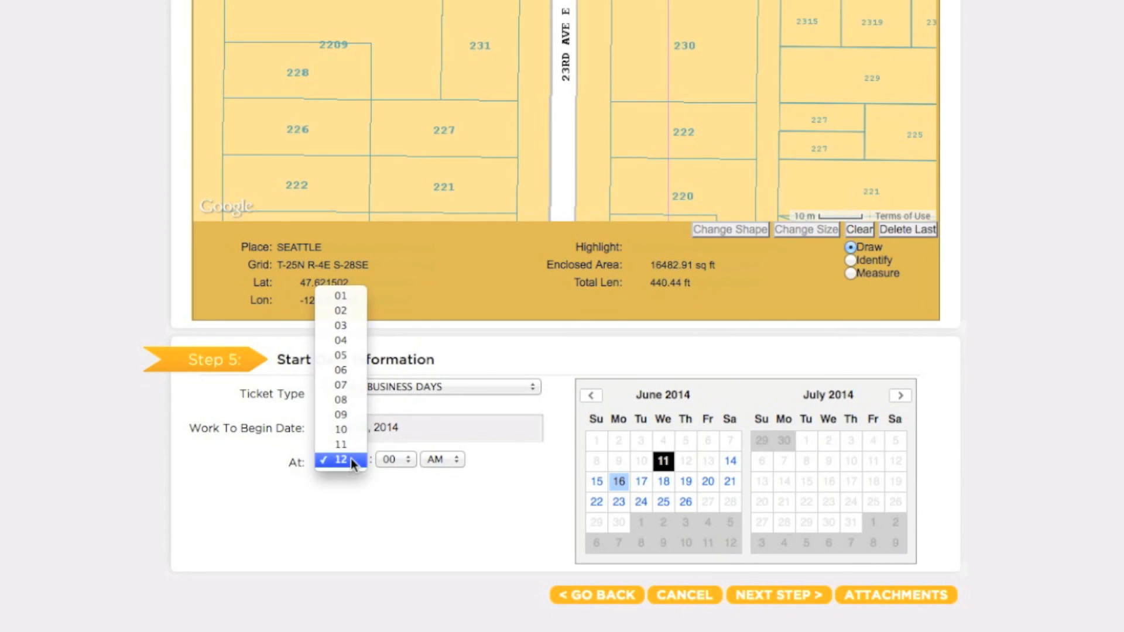
pyautogui.click(350, 401)
pyautogui.click(405, 459)
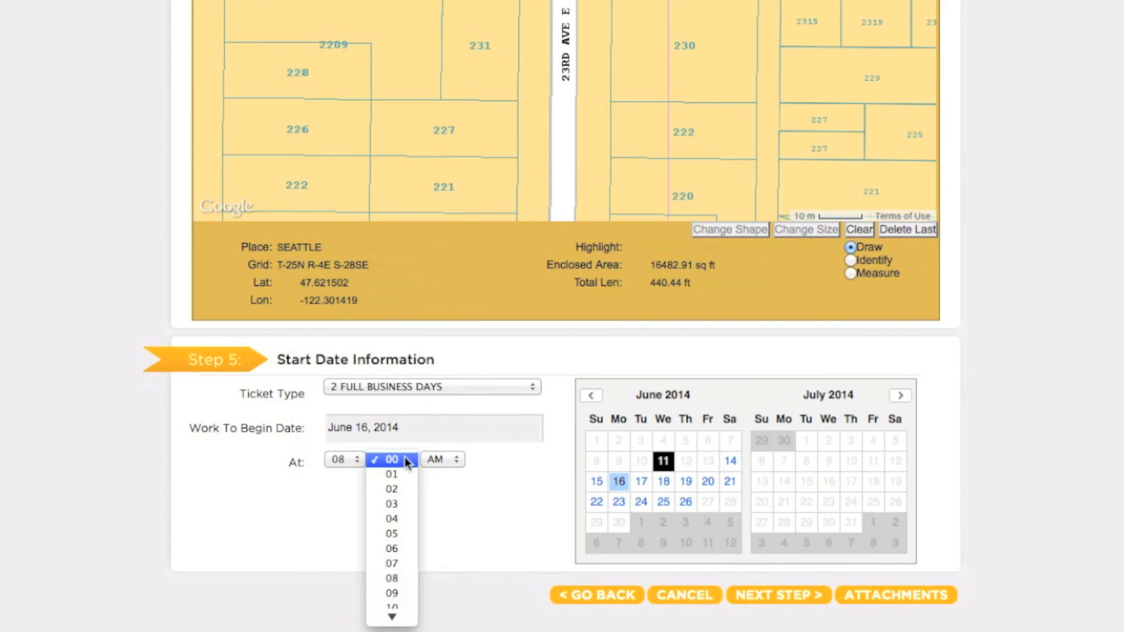
pyautogui.moveTo(407, 615)
pyautogui.click(403, 534)
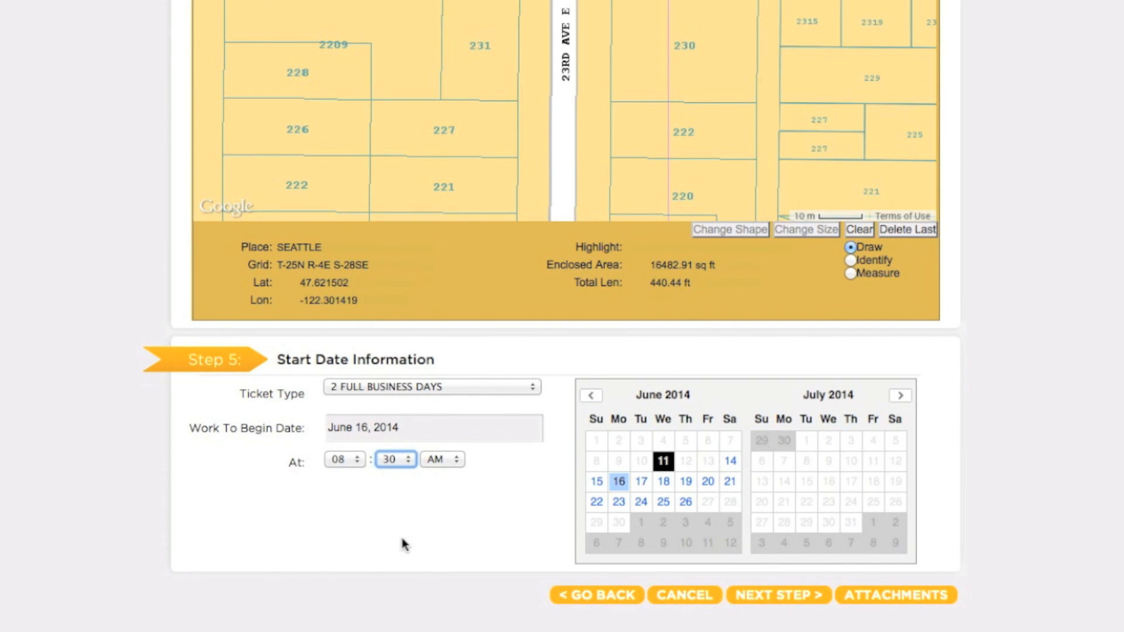
# Submit the locate request past the underground facility operators list and finish the ticket entry
pyautogui.click(767, 597)
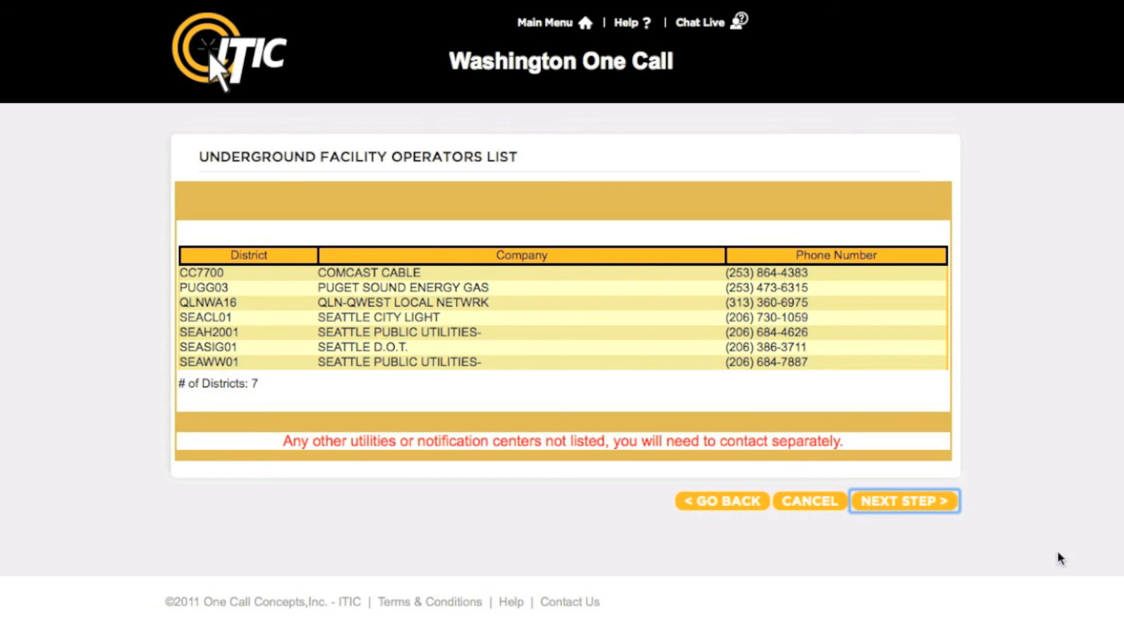
pyautogui.click(939, 503)
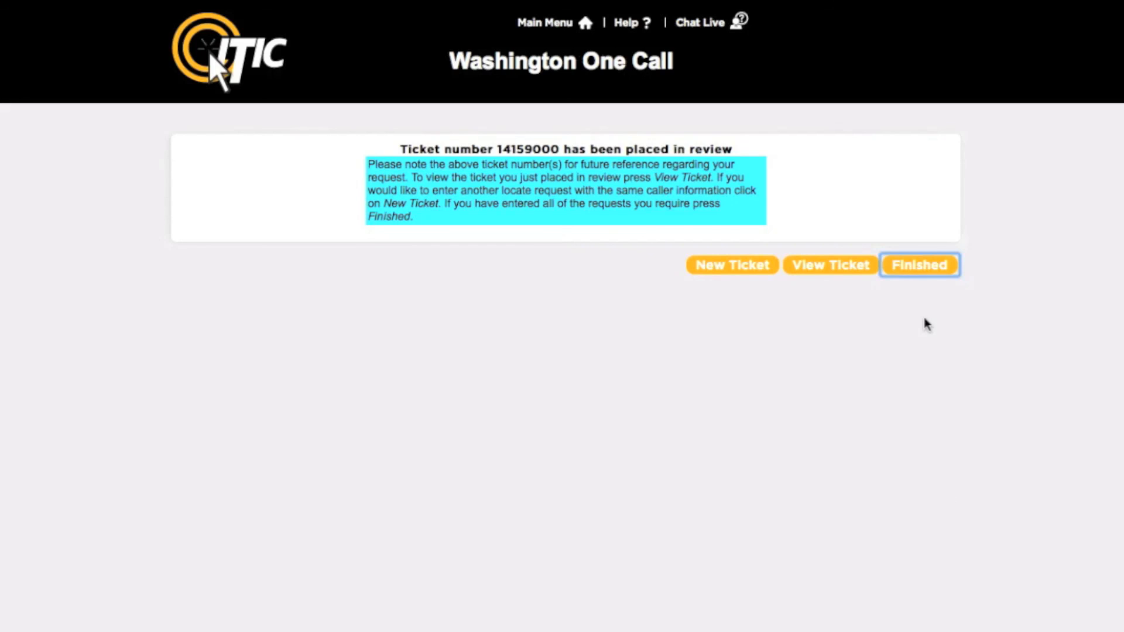
pyautogui.click(927, 276)
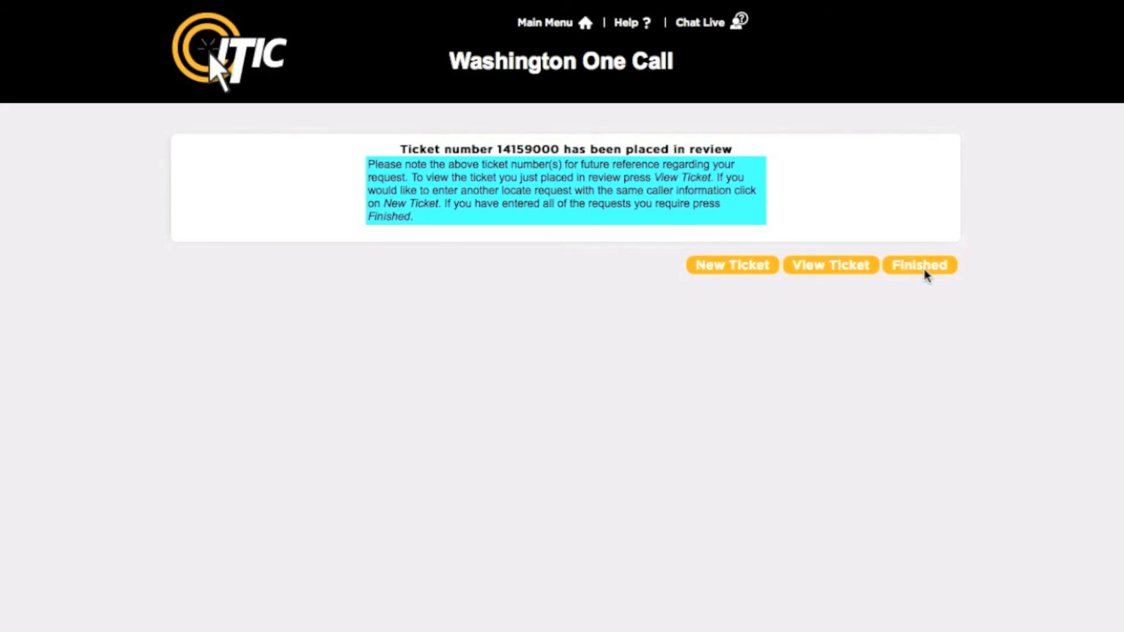